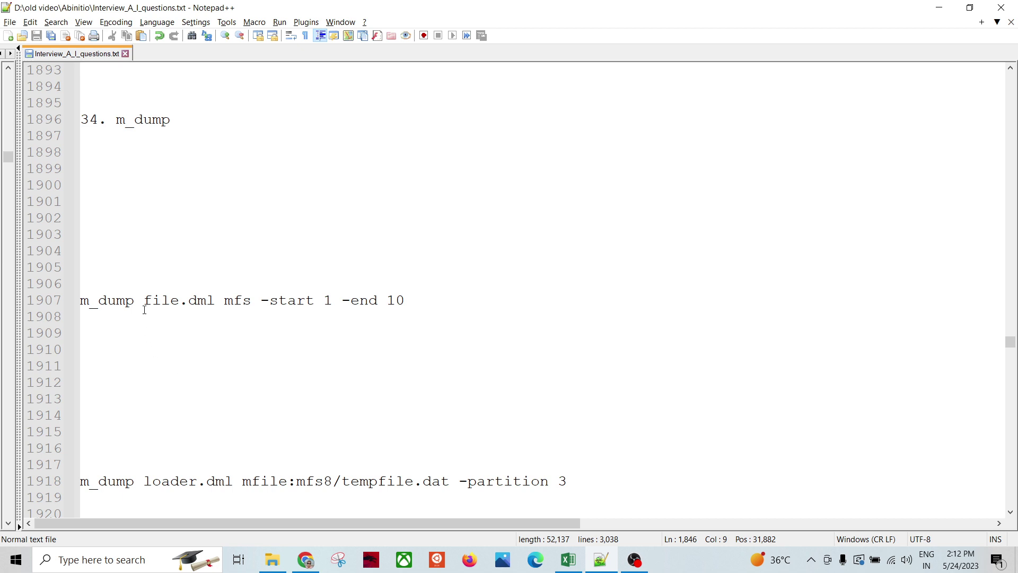
- Review the first m_dump example by highlighting file.dml, mfs and the whole command
left_click_drag(145, 301, 215, 303)
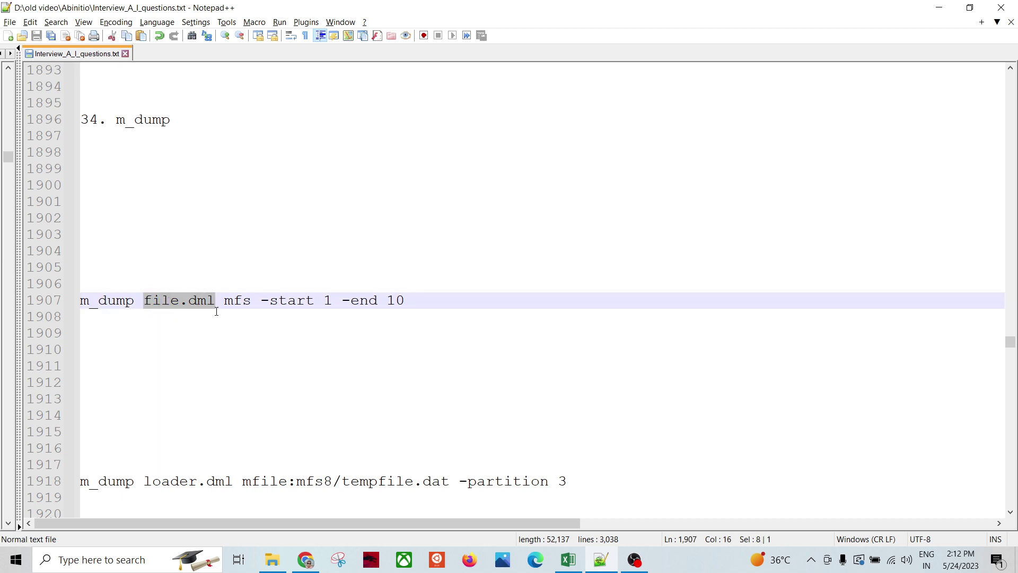
left_click(232, 328)
left_click(230, 302)
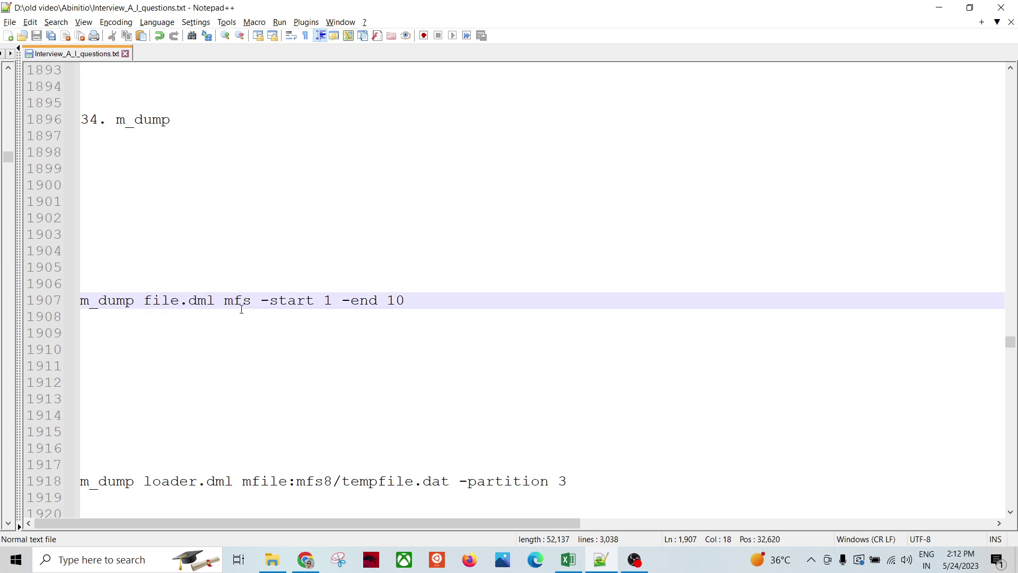
double_click(242, 302)
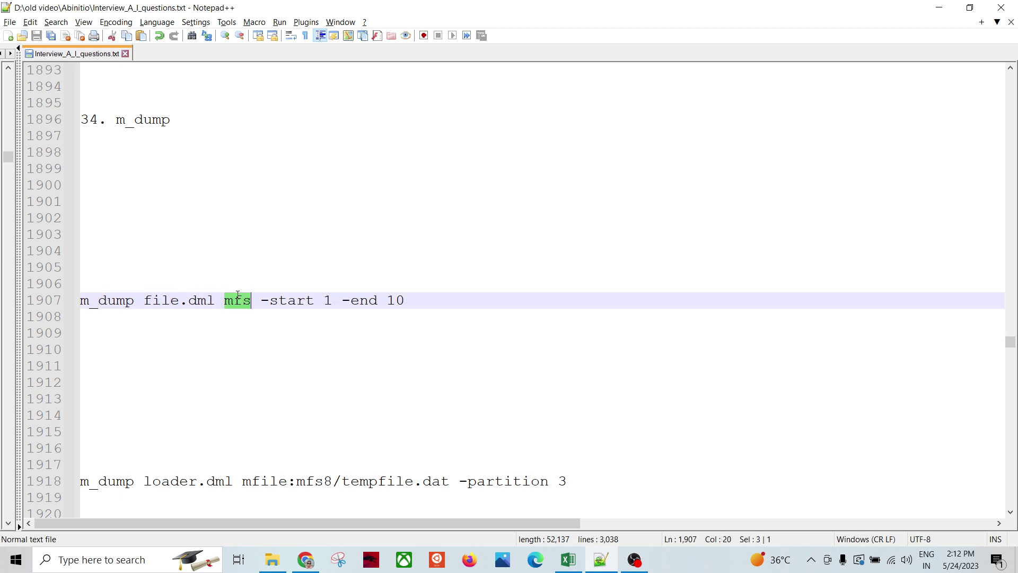
left_click(299, 325)
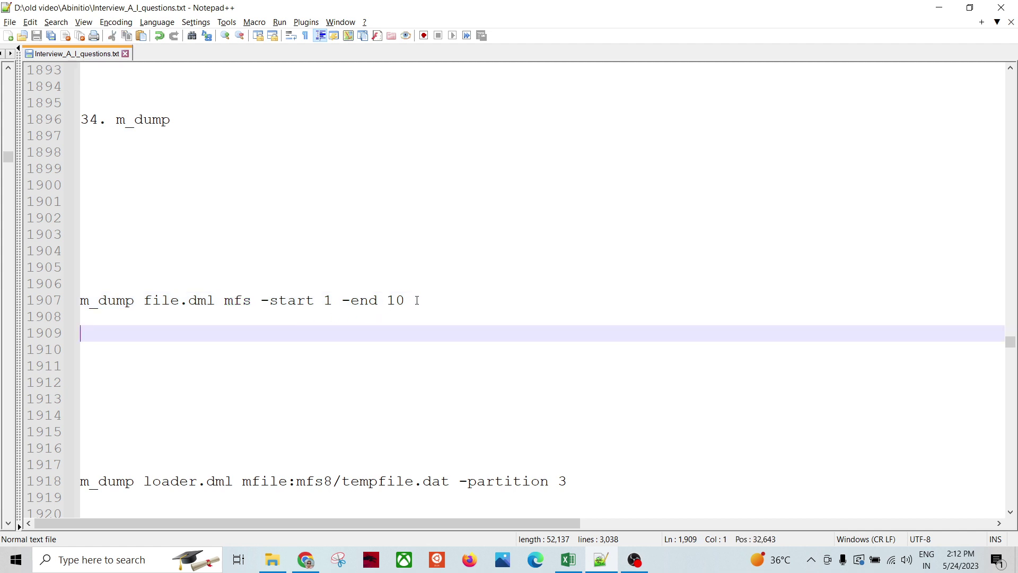
left_click_drag(416, 300, 80, 301)
left_click(195, 349)
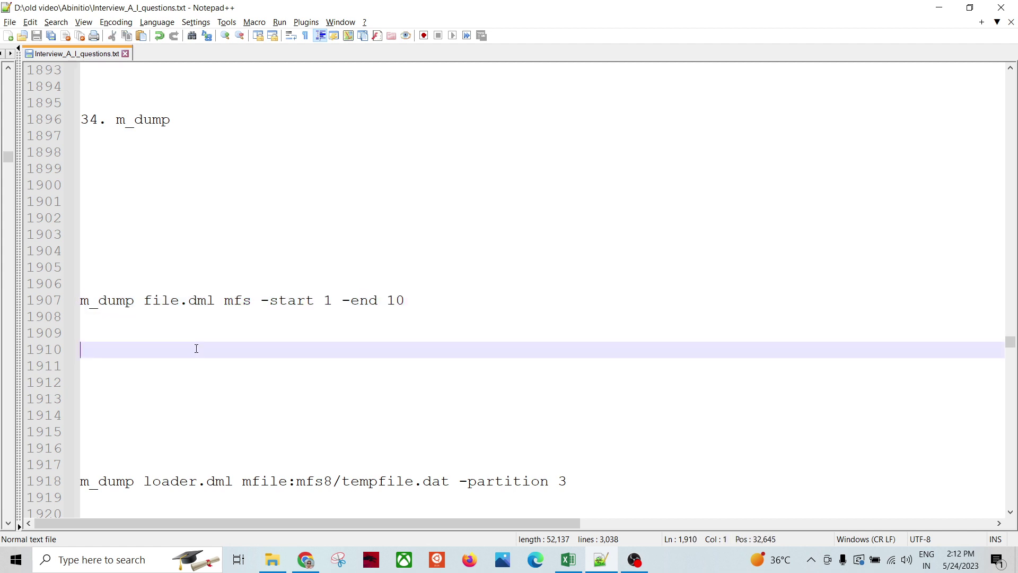
- Review the first example's start value 1, end value 10 and -end option
left_click(325, 301)
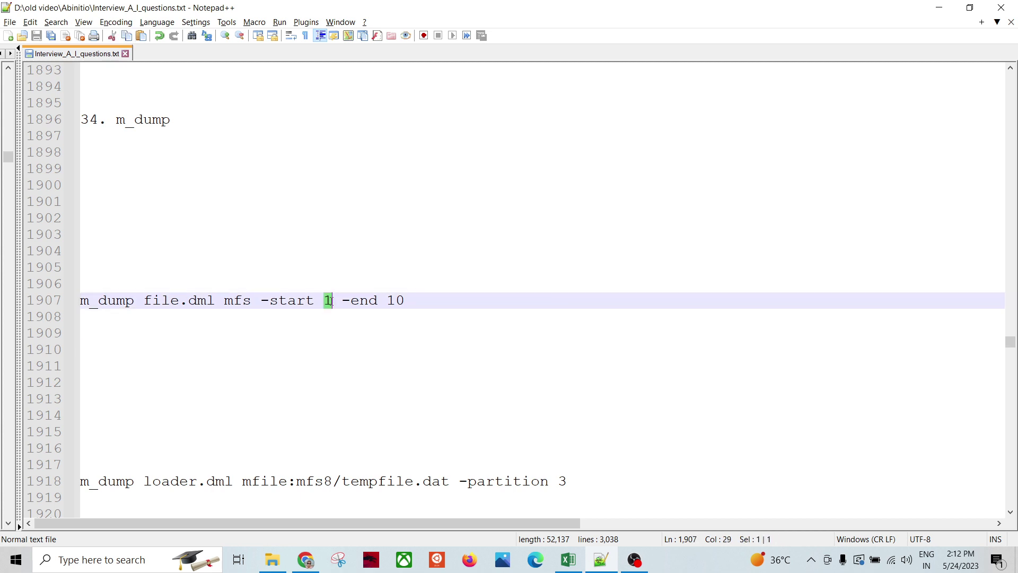
left_click(387, 300)
left_click(352, 310)
left_click_drag(455, 302, 81, 300)
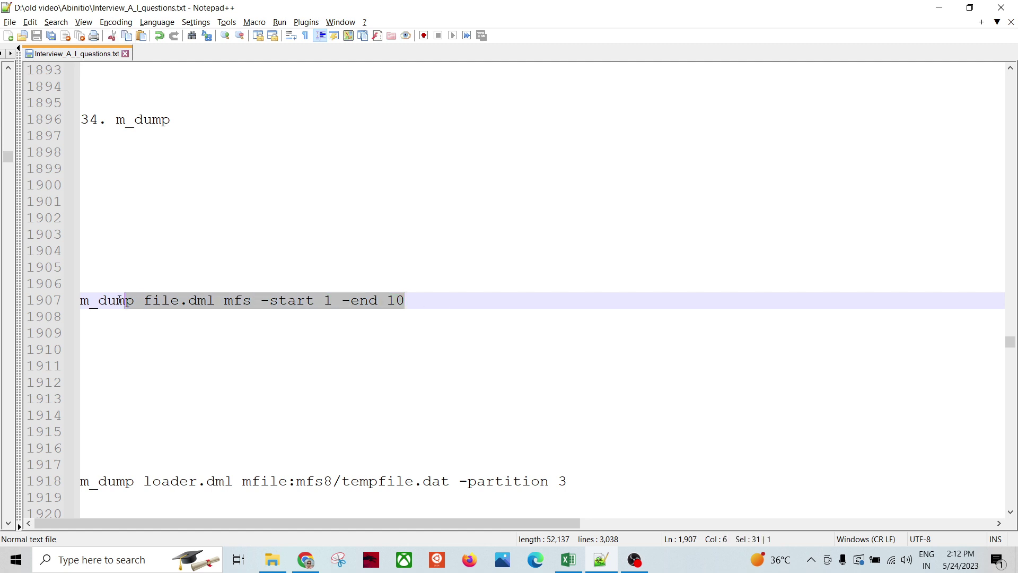
left_click(239, 337)
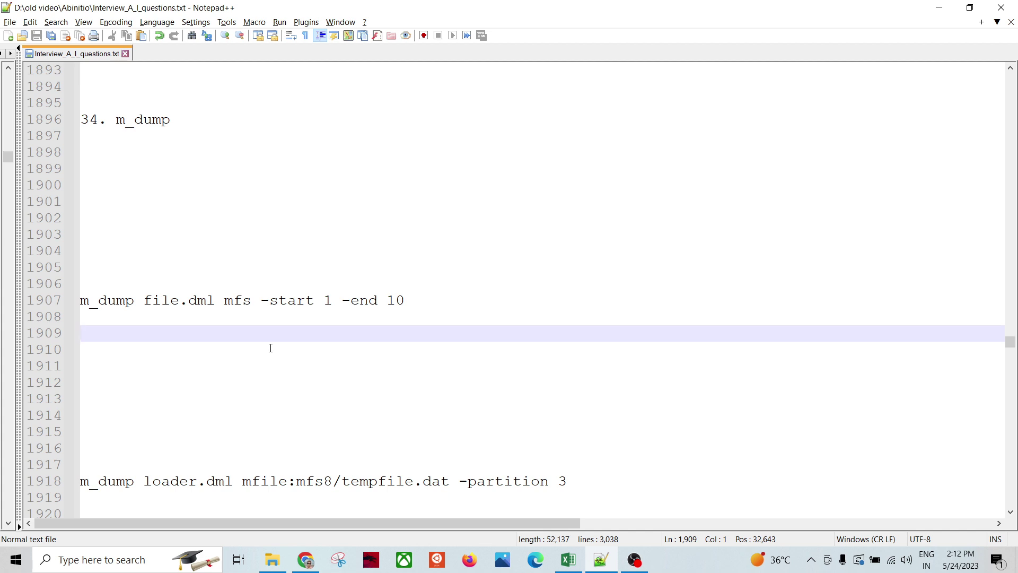
scroll(270, 348, "down", 2)
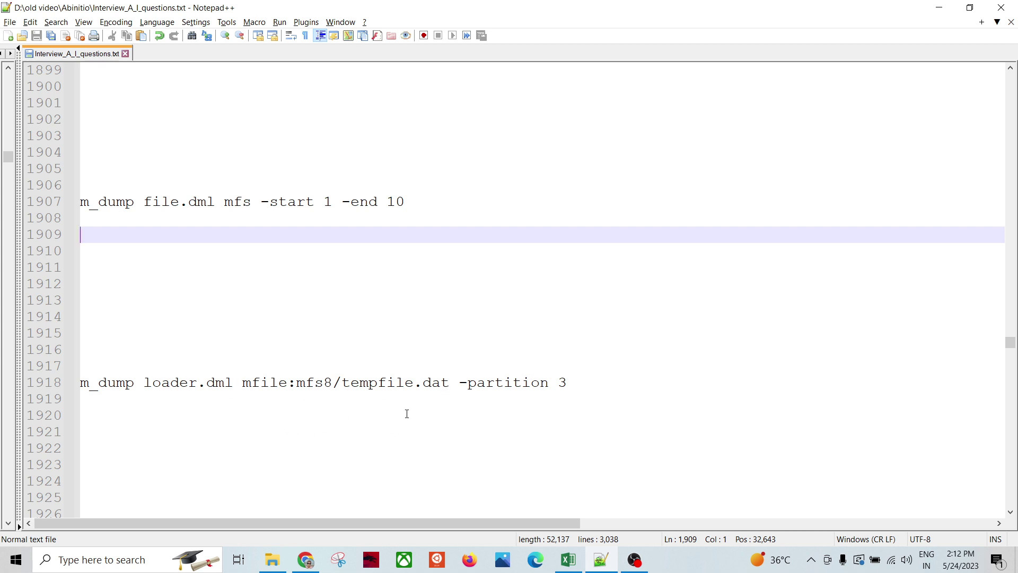
- Review the partition example's loader.dml, mfs8 path and -partition 3 option
left_click_drag(573, 383, 73, 381)
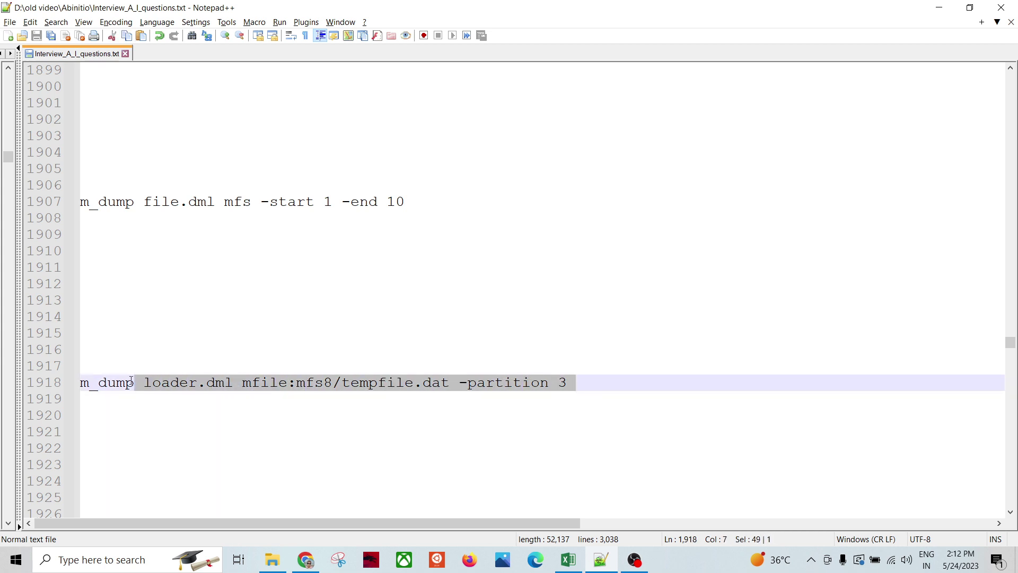
left_click(152, 439)
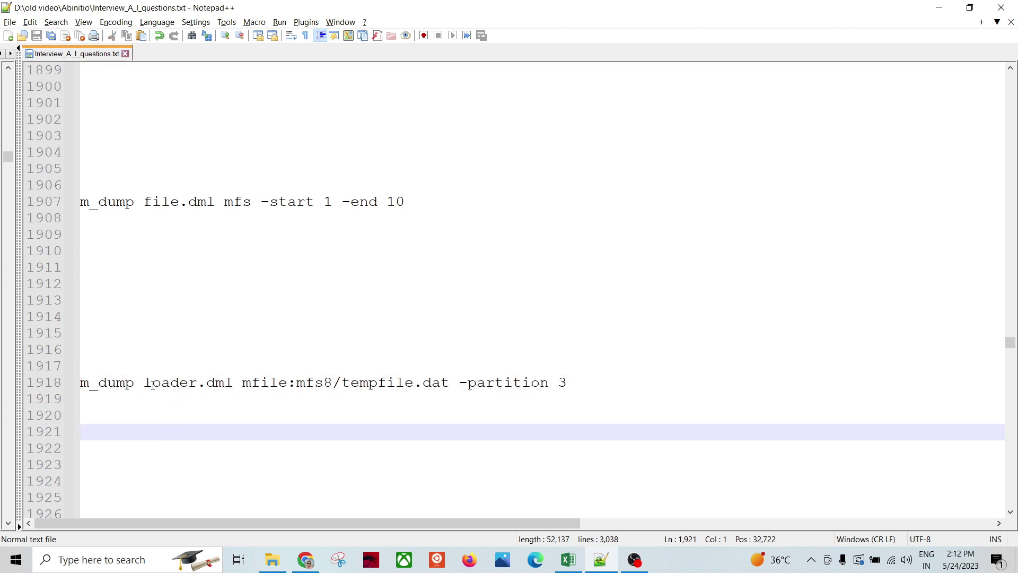
type("o")
left_click_drag(144, 384, 243, 384)
double_click(322, 383)
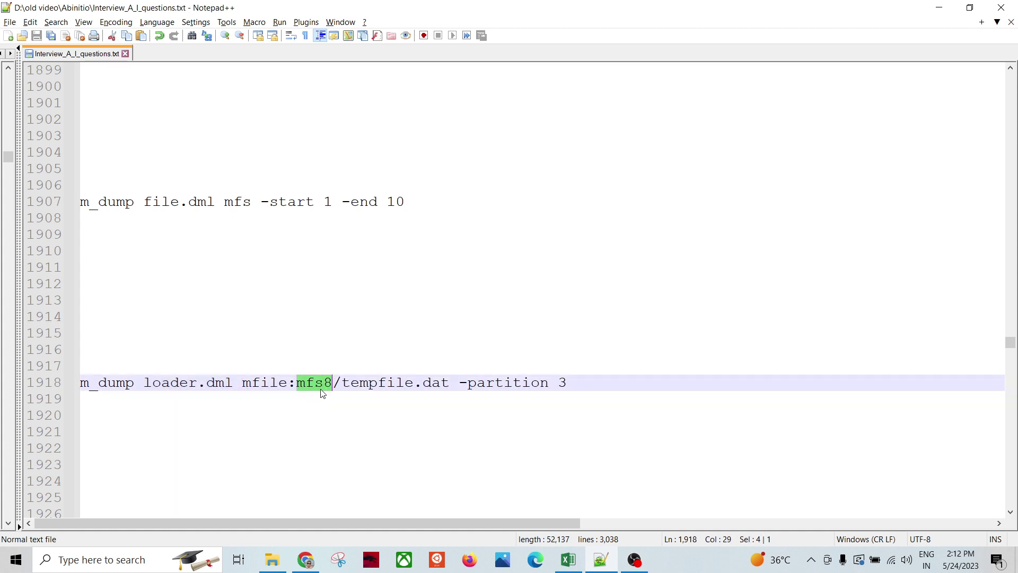
left_click_drag(459, 383, 563, 384)
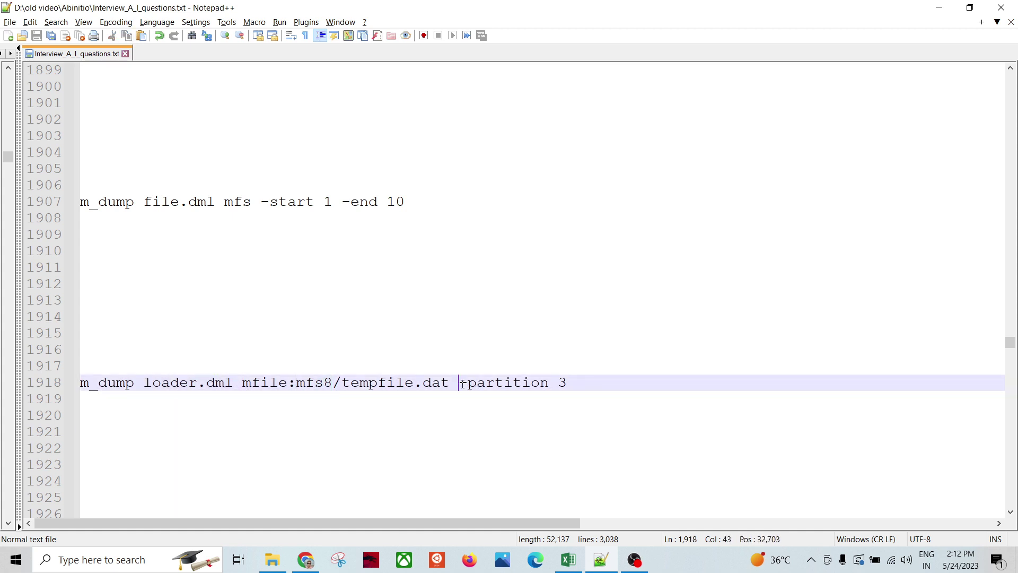
key("Down")
key("Down")
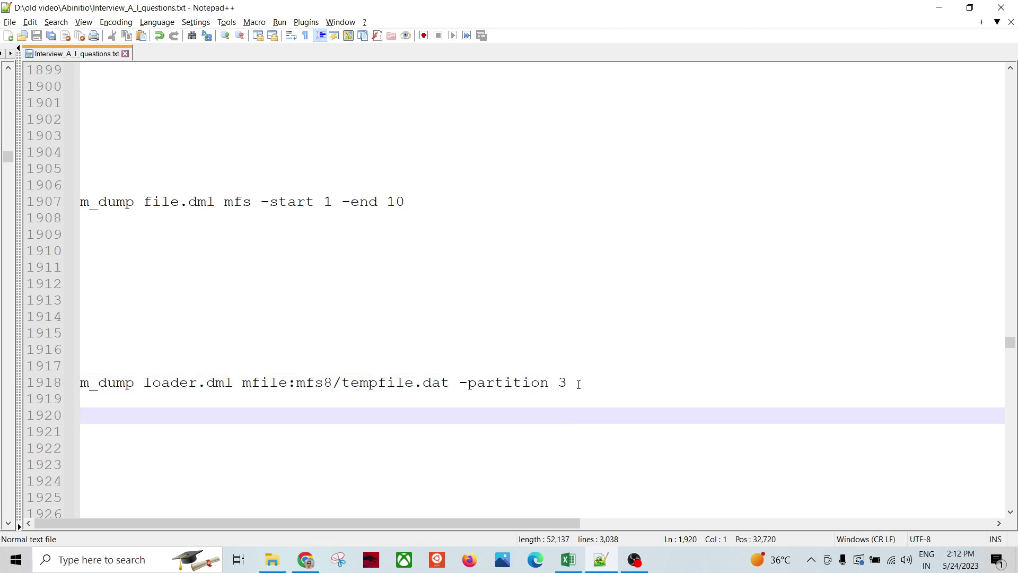
left_click_drag(578, 384, 78, 384)
left_click(181, 451)
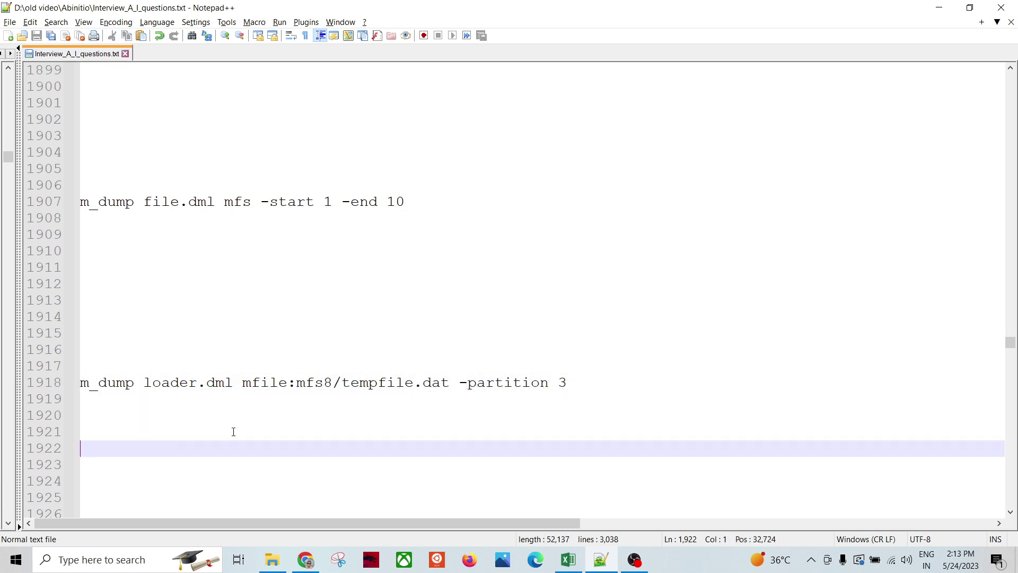
scroll(239, 431, "down", 5)
scroll(216, 397, "up", 1)
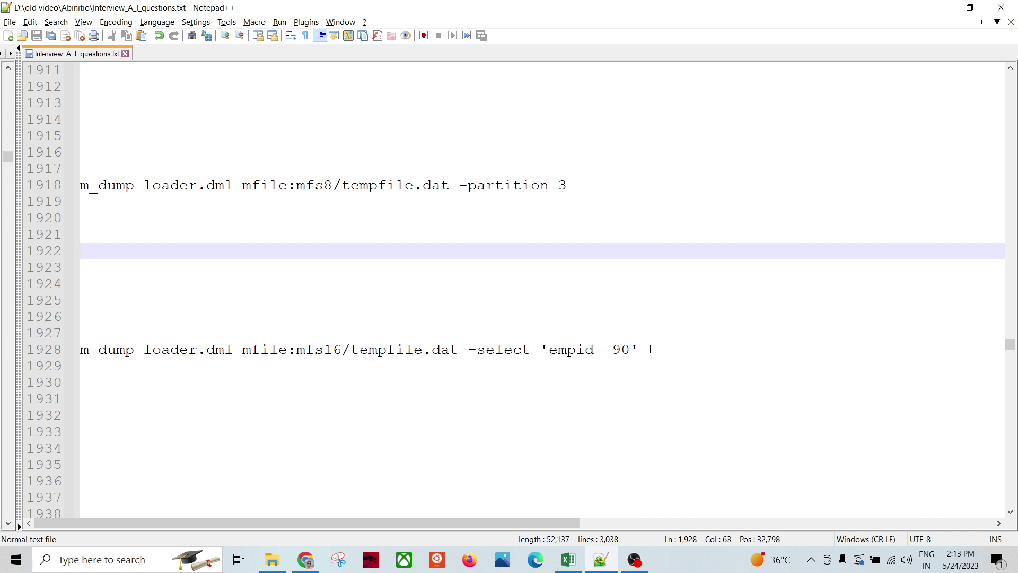
- Review the empid==90 select command example
left_click_drag(645, 355, 67, 351)
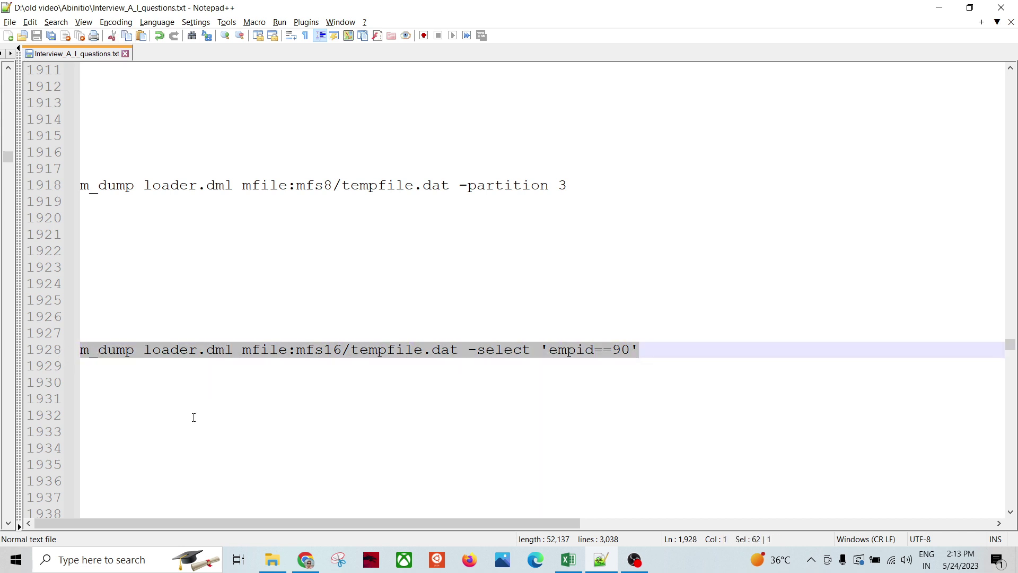
left_click(232, 419)
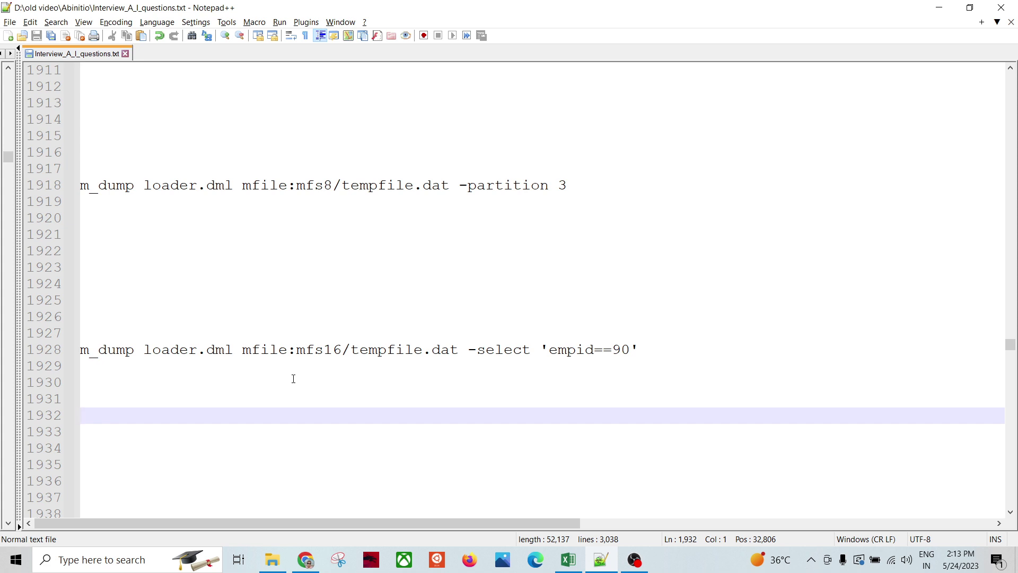
scroll(294, 379, "down", 2)
scroll(293, 379, "down", 1)
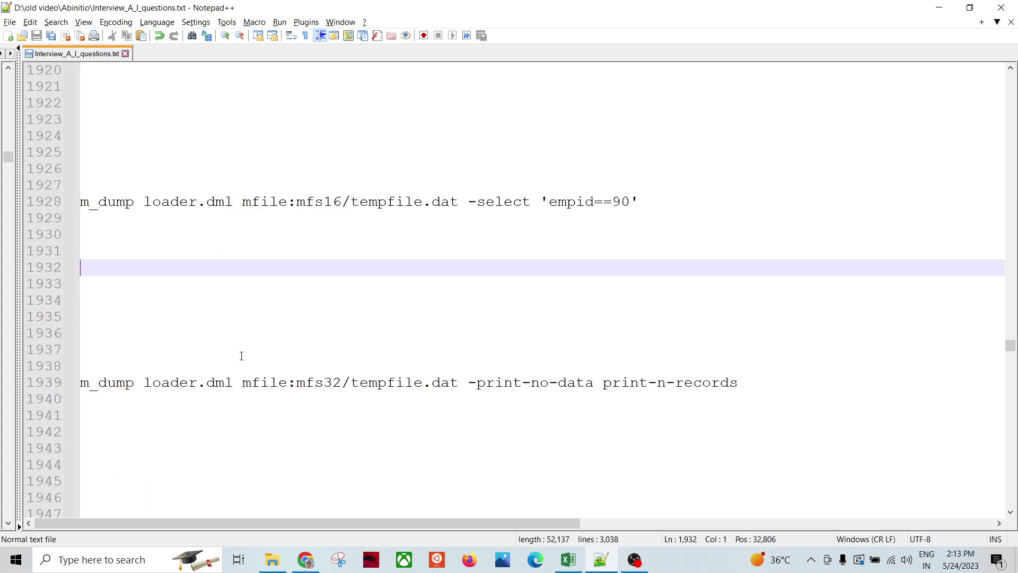
left_click(276, 312)
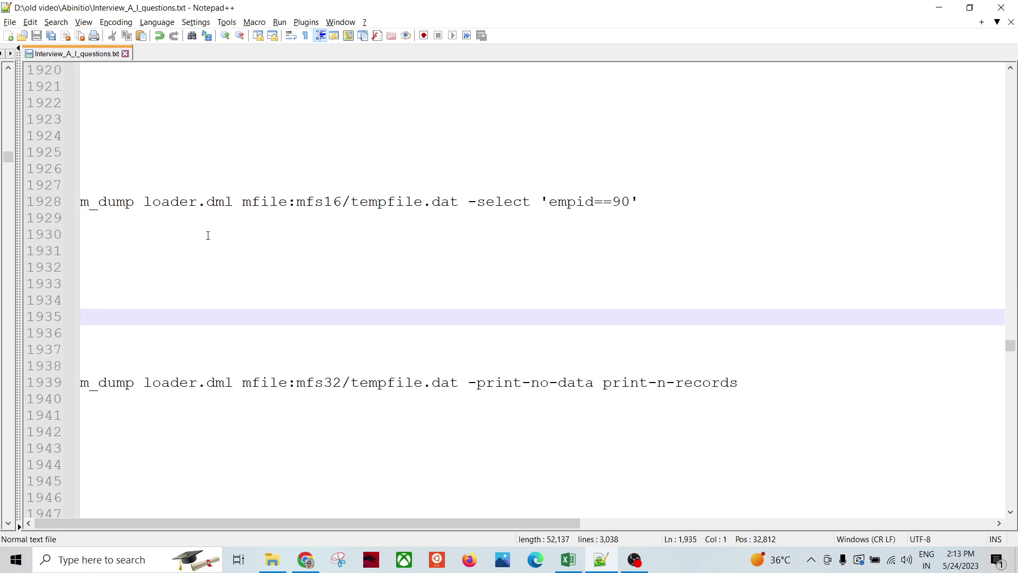
left_click(175, 465)
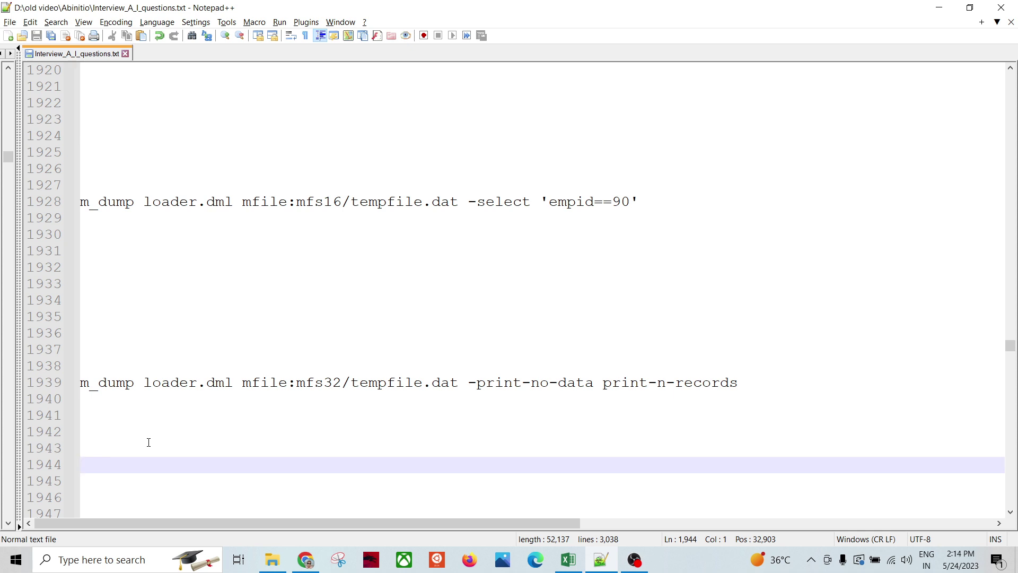
- Inspect the m_dump command and its trailing options on line 1939
double_click(109, 389)
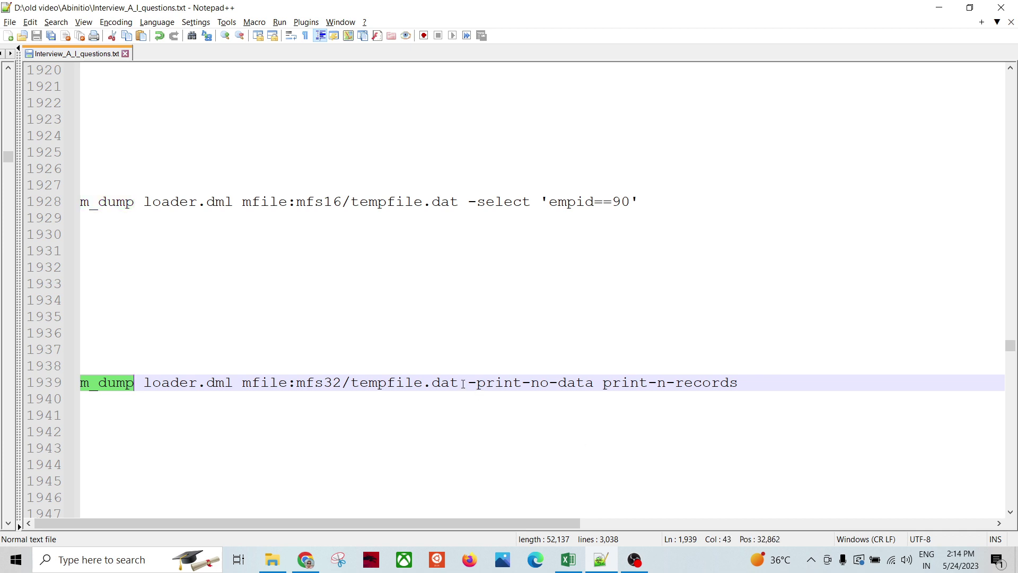
left_click_drag(476, 386, 582, 401)
left_click(632, 414)
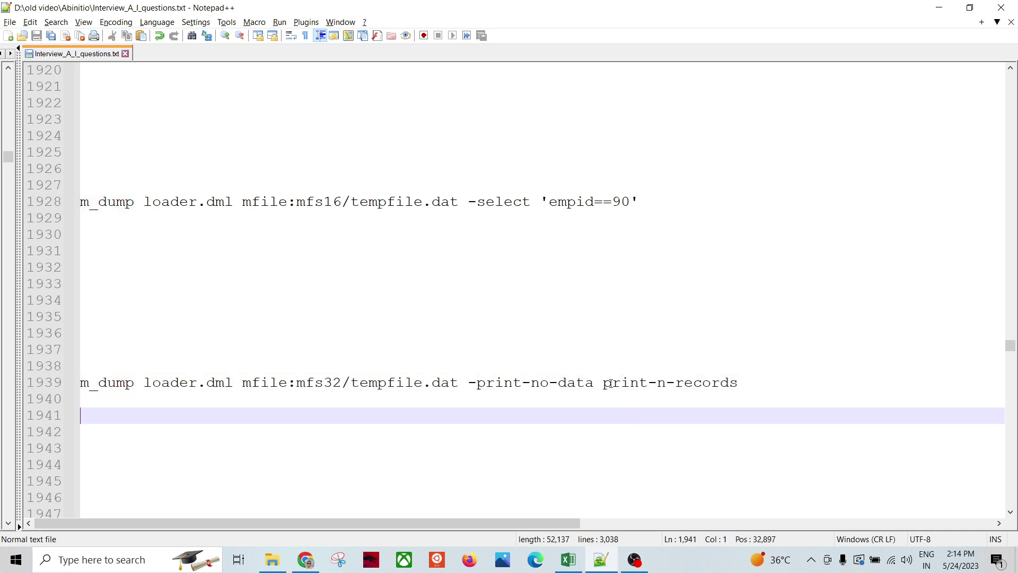
left_click_drag(602, 382, 537, 383)
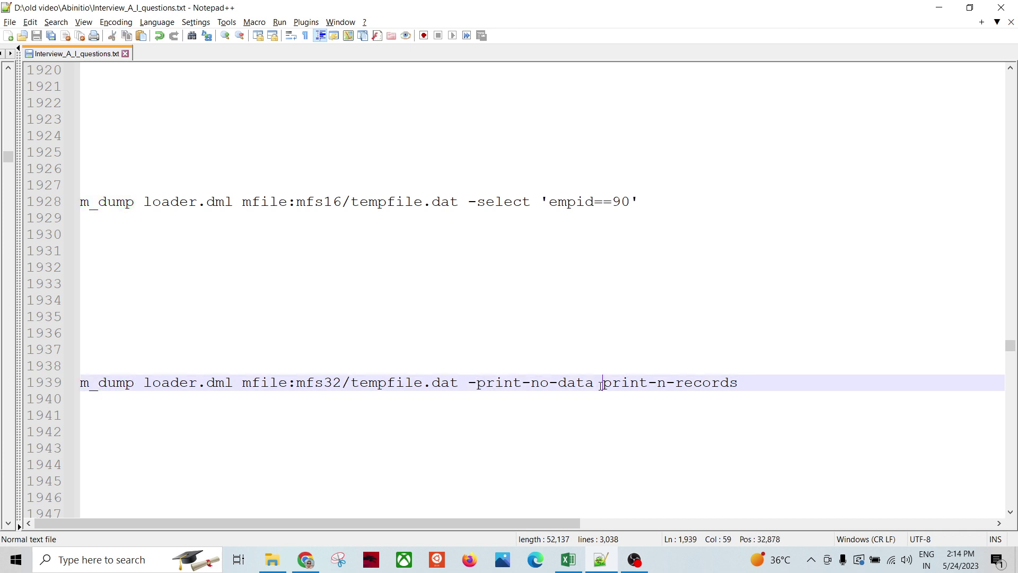
left_click(517, 415)
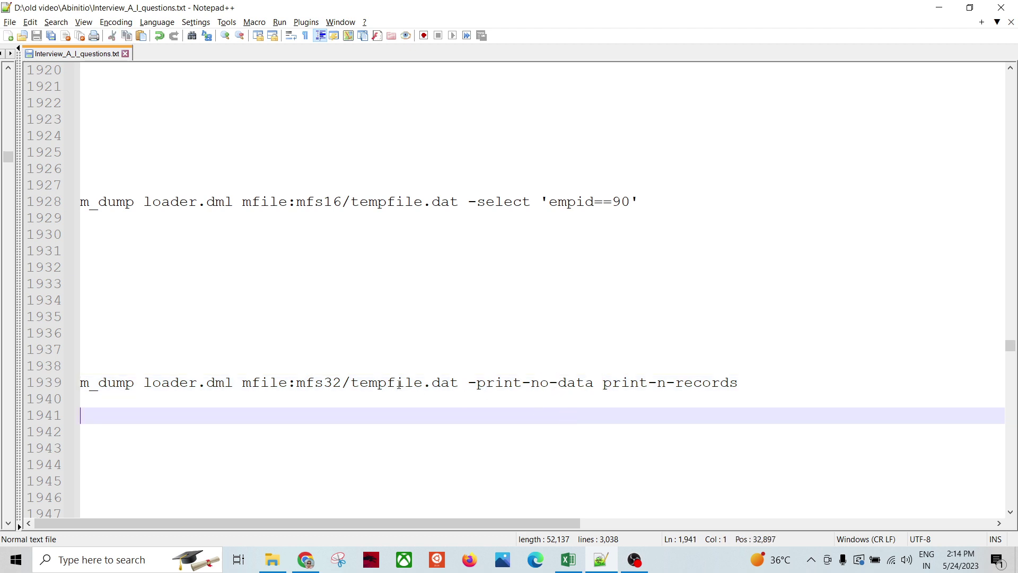
- Copy the command start through tempfile.dat from line 1939 onto line 1941
left_click_drag(458, 383, 58, 390)
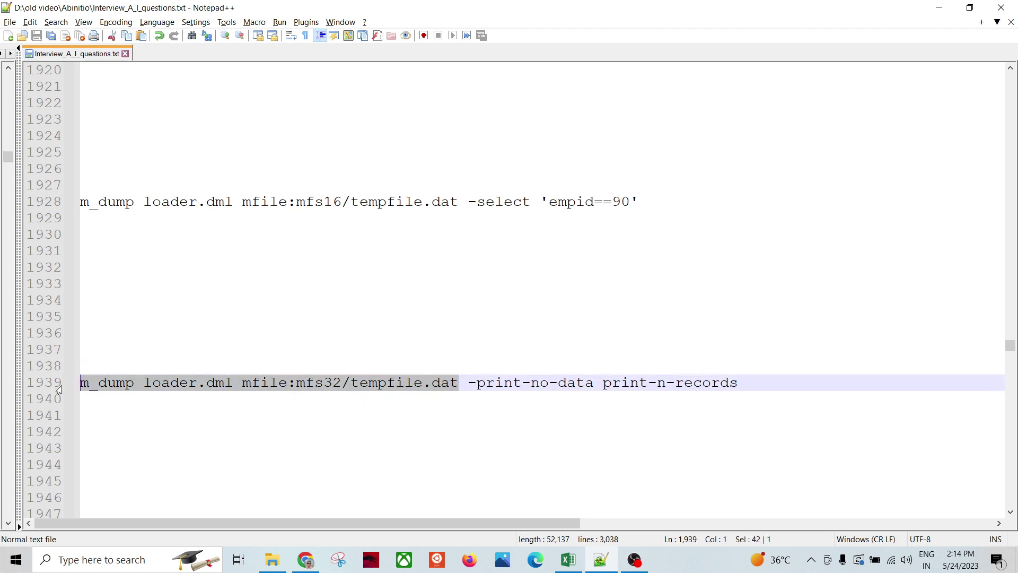
key("ctrl+c")
left_click(88, 413)
key("ctrl+v")
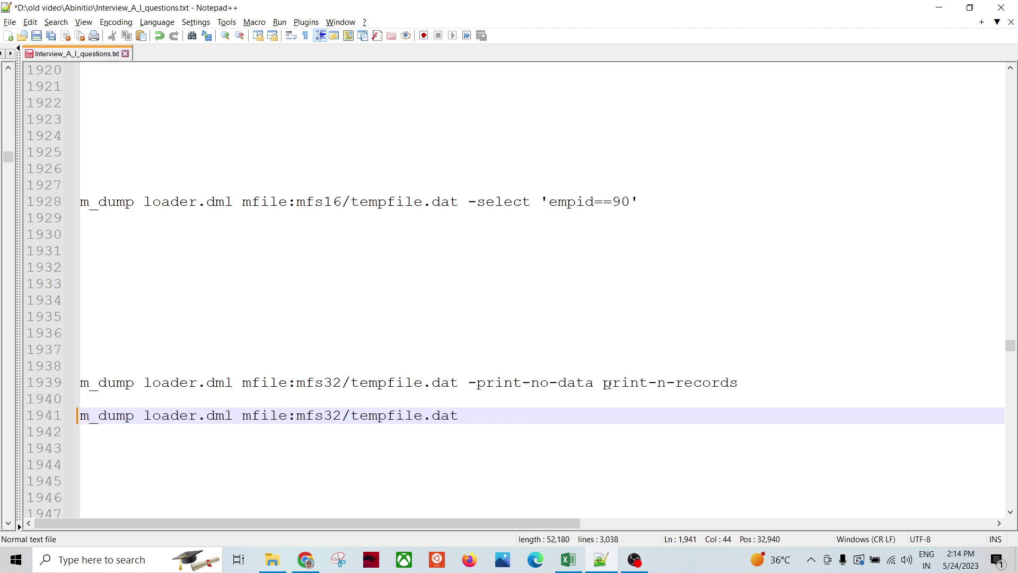
- Append print-n-records from line 1939 to the end of line 1941
left_click_drag(607, 386, 742, 387)
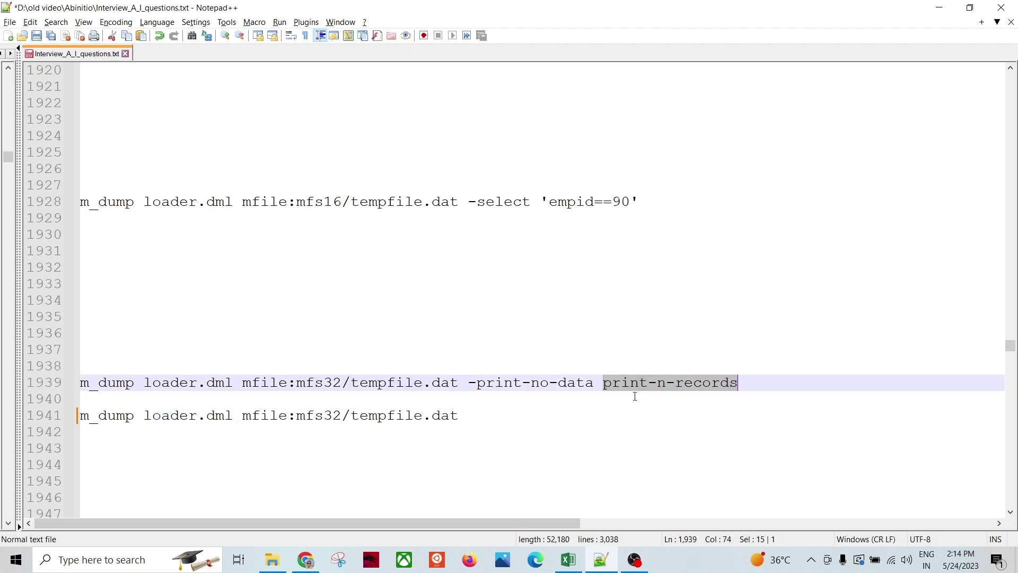
left_click(488, 412)
key("ctrl+v")
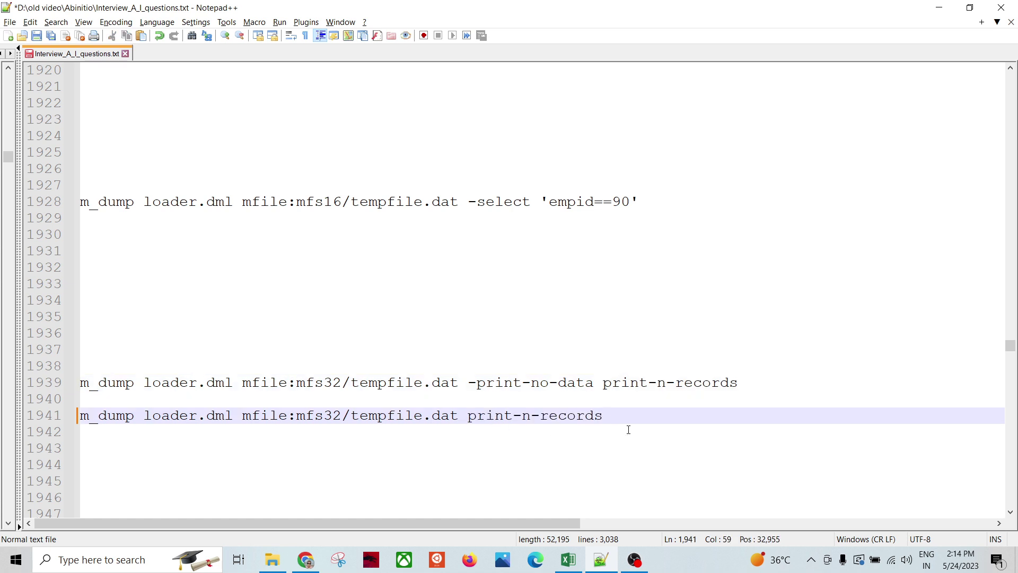
mouse_move(600, 422)
left_mouse_down()
mouse_move(464, 417)
mouse_move(603, 424)
left_mouse_up()
left_click(518, 449)
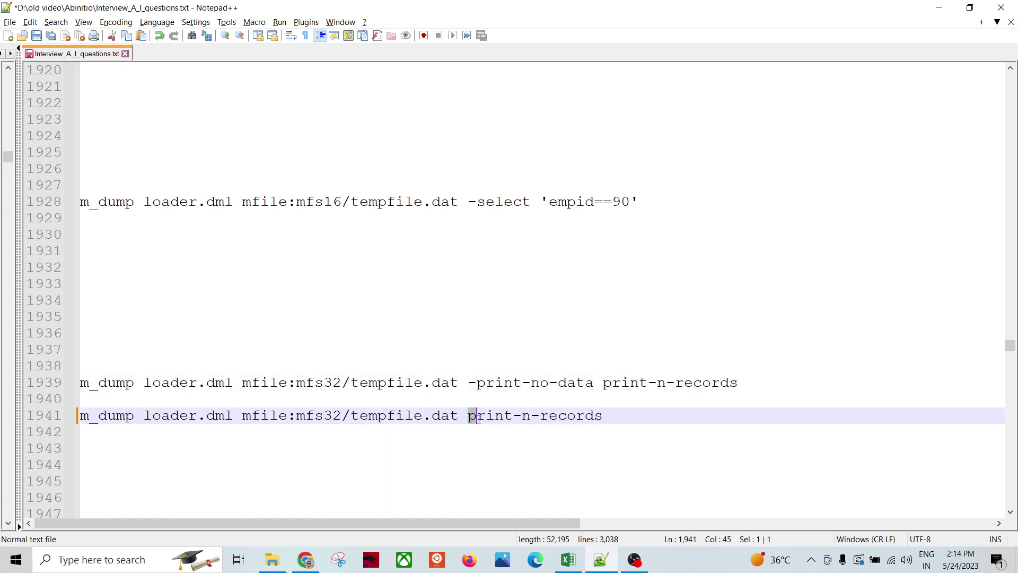
left_click(651, 450)
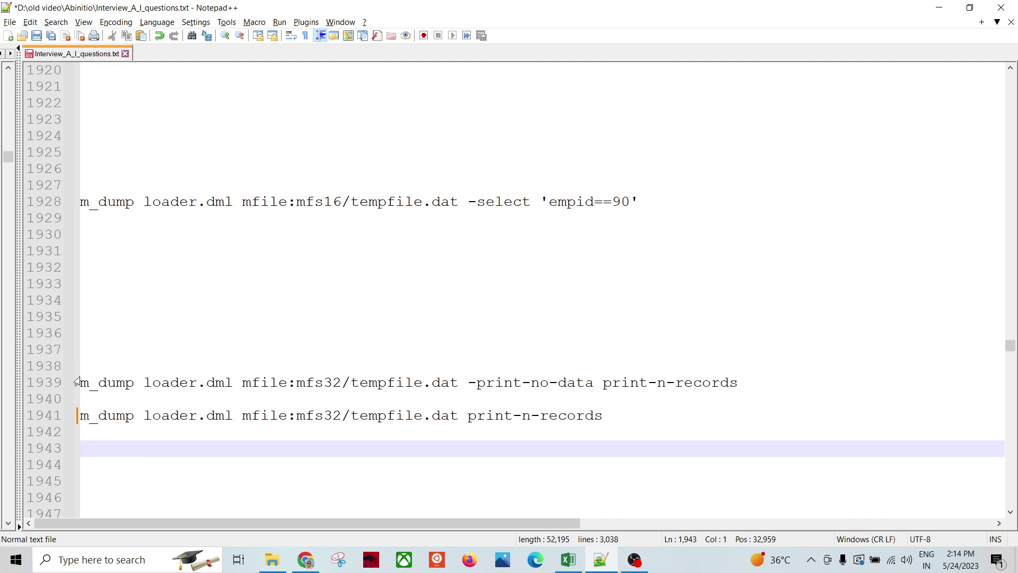
- Compare the original line 1939 with the new line 1941
left_click_drag(83, 384, 571, 407)
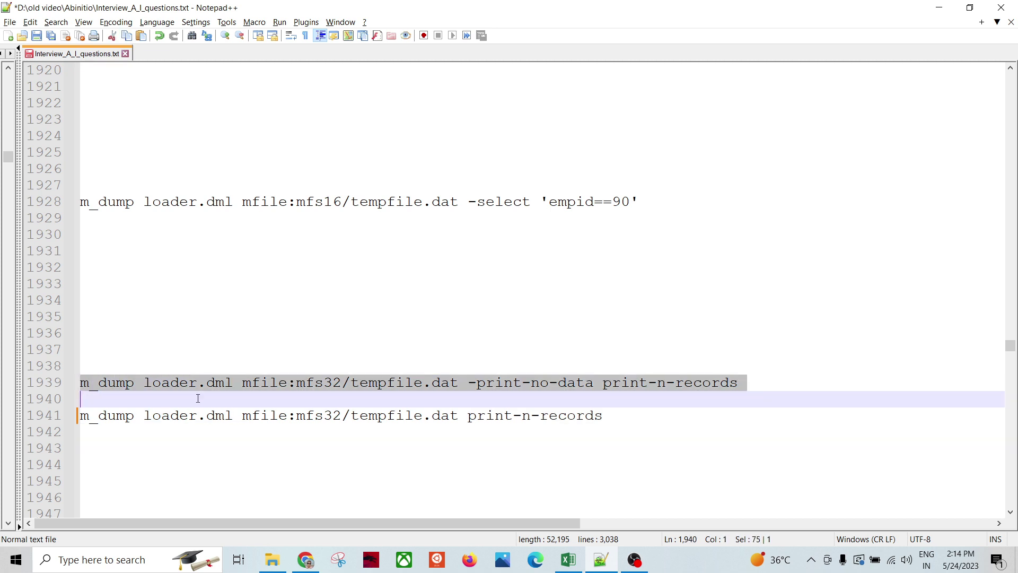
left_click_drag(729, 390, 743, 386)
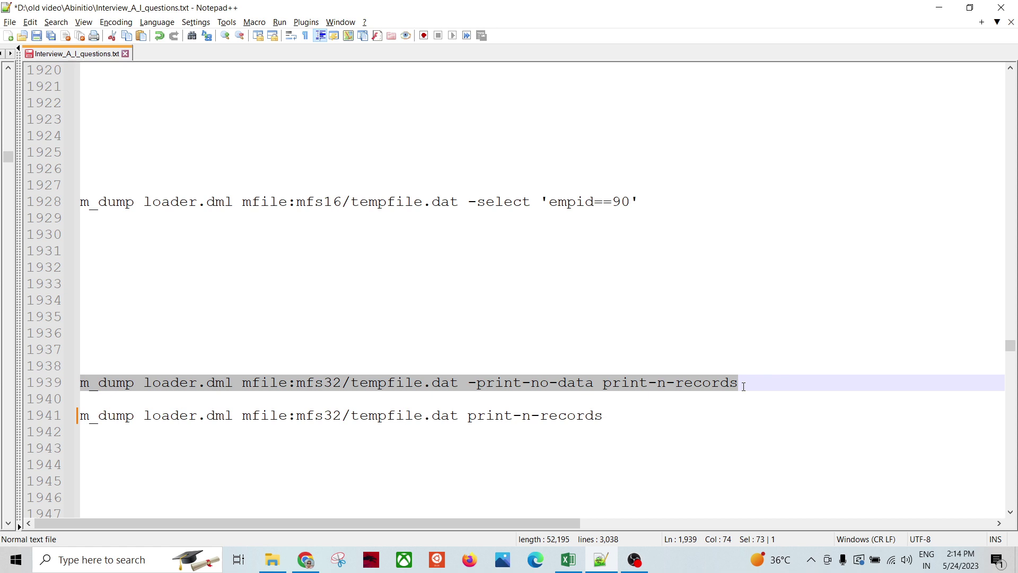
left_click(280, 450)
mouse_move(604, 416)
left_mouse_down()
mouse_move(141, 417)
mouse_move(67, 429)
left_mouse_up()
scroll(192, 467, "down", 5)
scroll(219, 406, "up", 1)
scroll(224, 389, "up", 1)
scroll(224, 390, "up", 1)
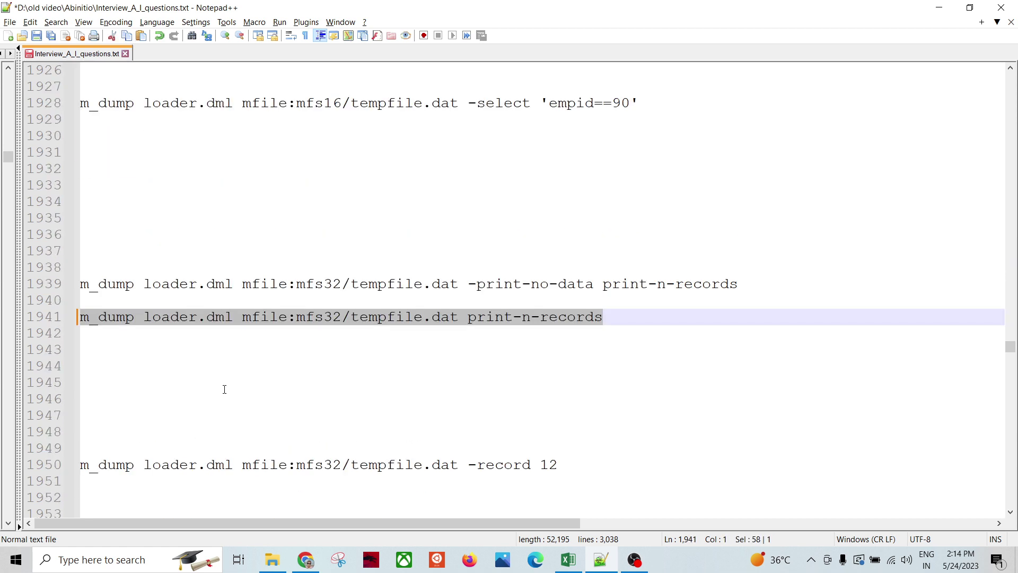
left_click(253, 415)
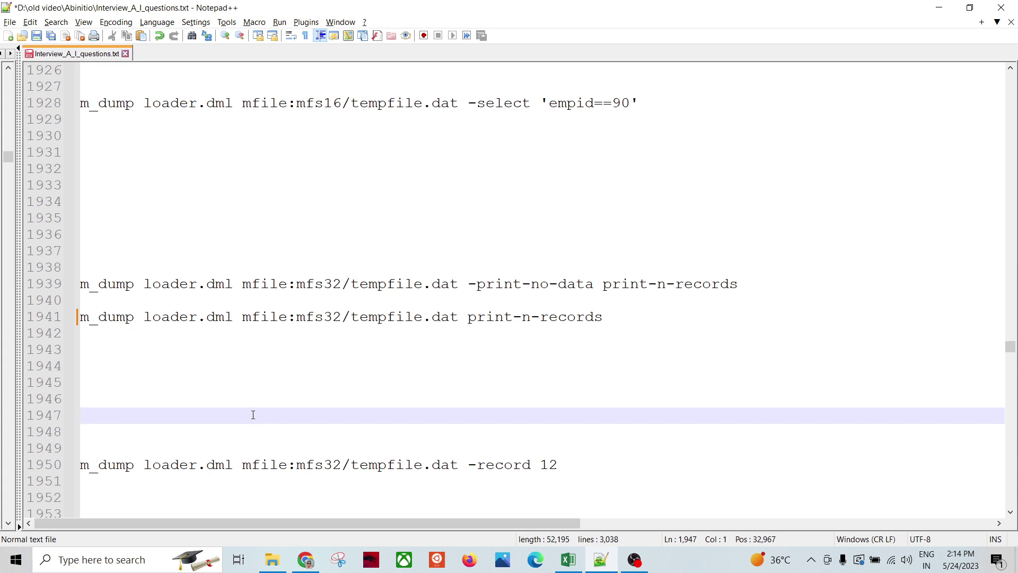
double_click(498, 470)
left_click(560, 470)
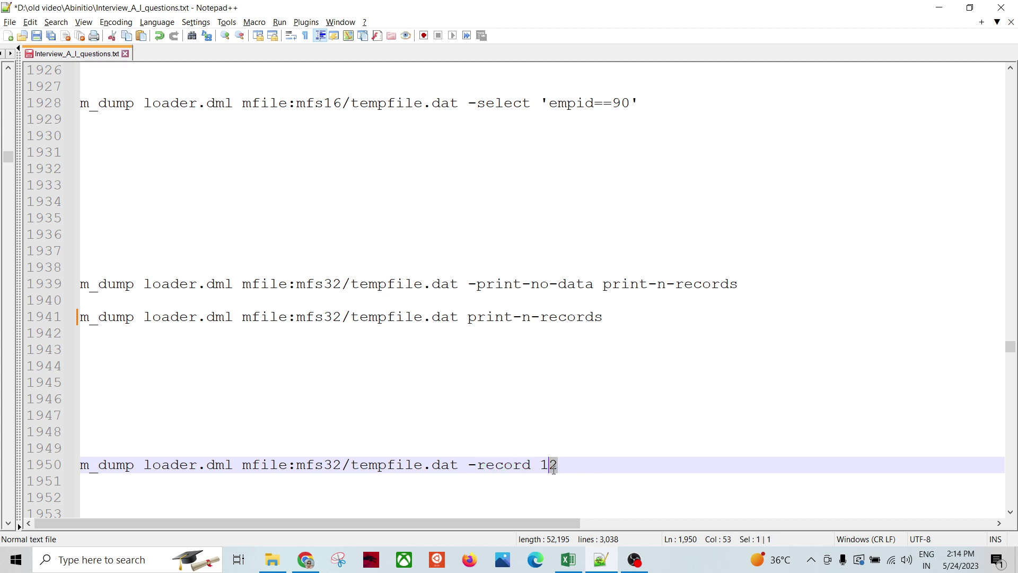
double_click(549, 468)
left_click(628, 462)
- Save the interview questions notes file using the toolbar Save icon
left_click(37, 36)
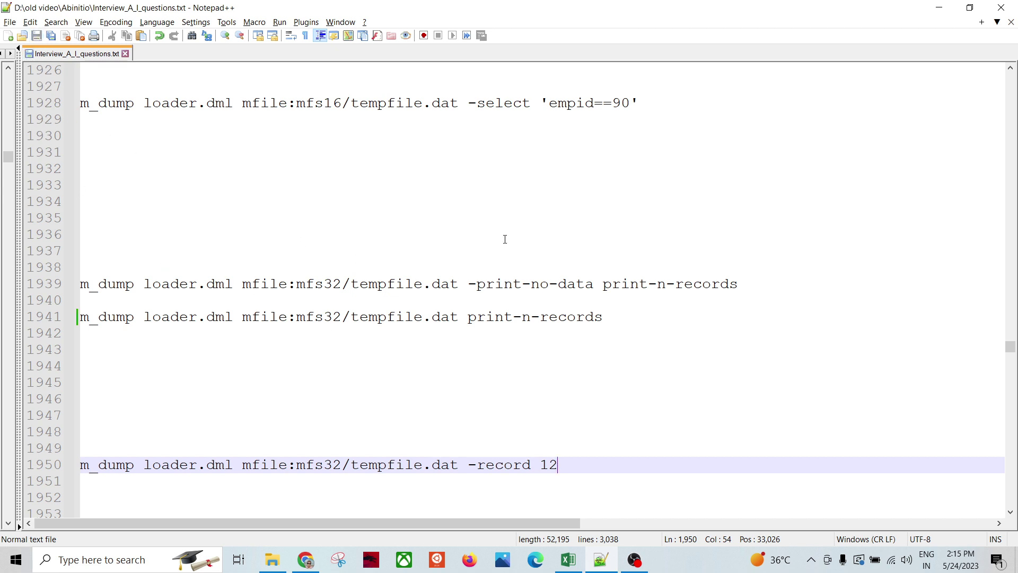